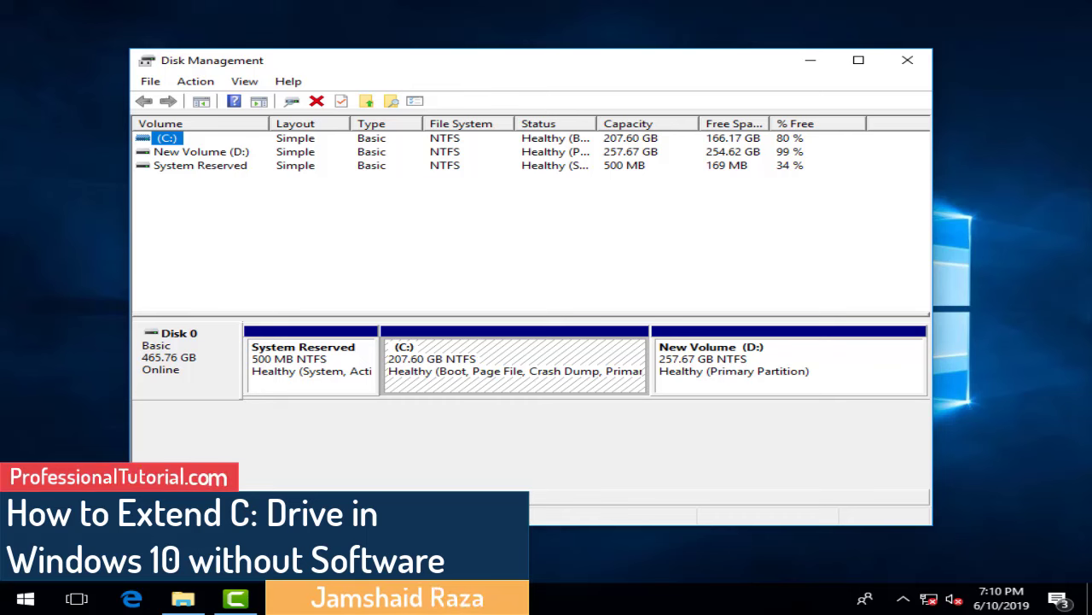
Review the C: and D: drives in File Explorer and in Disk Management
{"action": "left_click", "coordinate": [184, 599]}
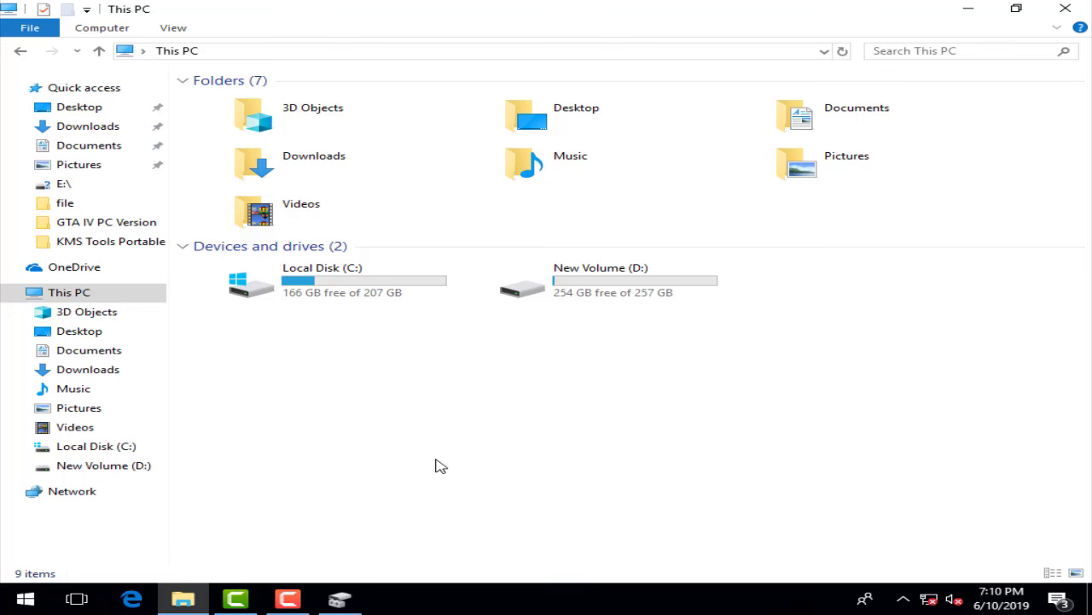
{"action": "left_click", "coordinate": [359, 603]}
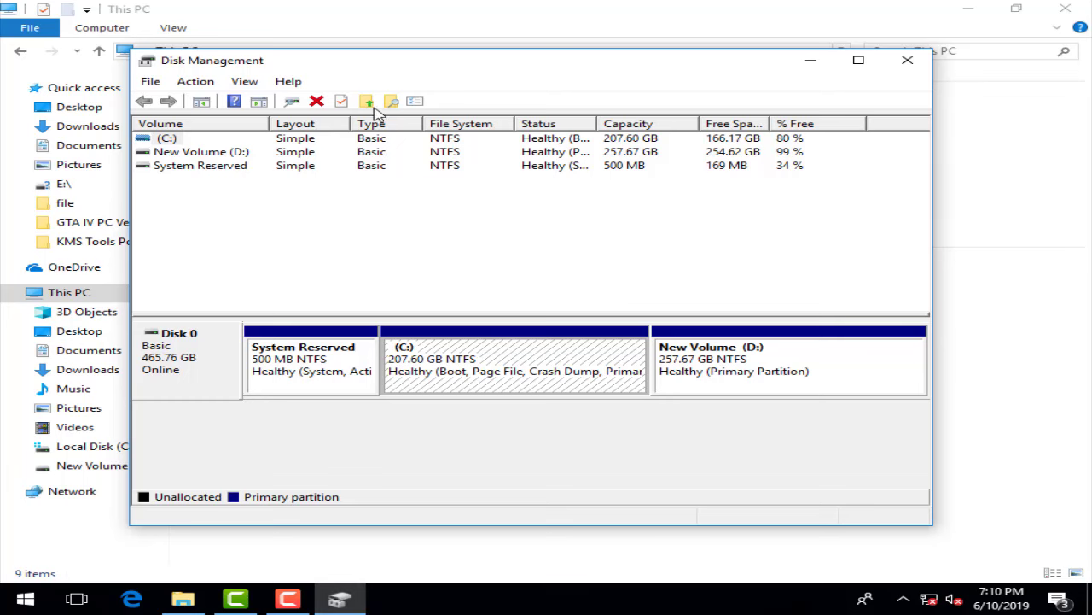
{"action": "left_click_drag", "start_coordinate": [349, 67], "coordinate": [368, 83]}
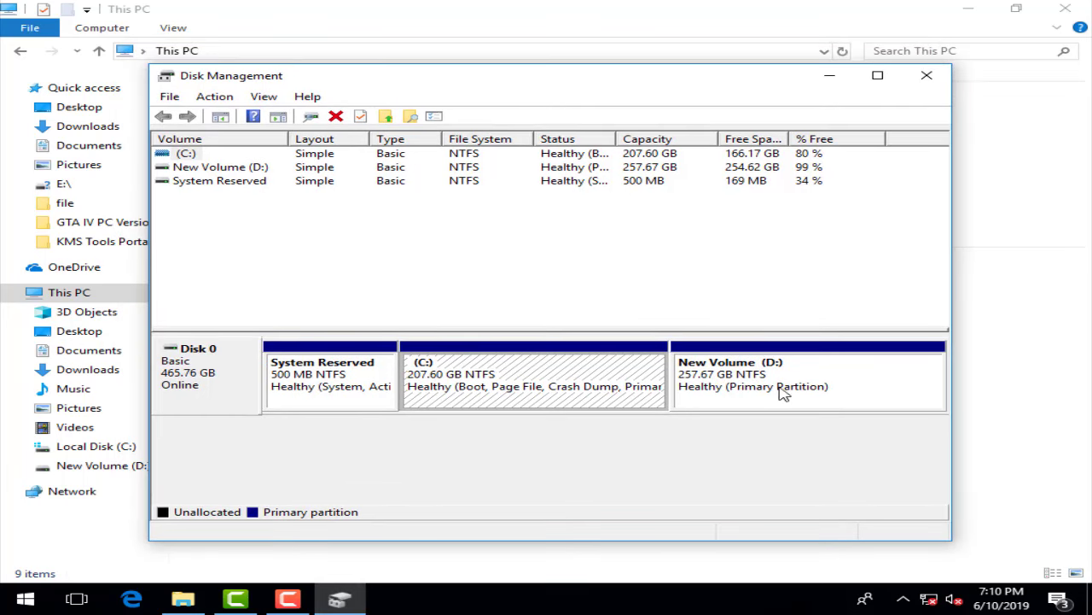
{"action": "left_click", "coordinate": [756, 376]}
{"action": "right_click", "coordinate": [738, 371]}
{"action": "left_click", "coordinate": [718, 440]}
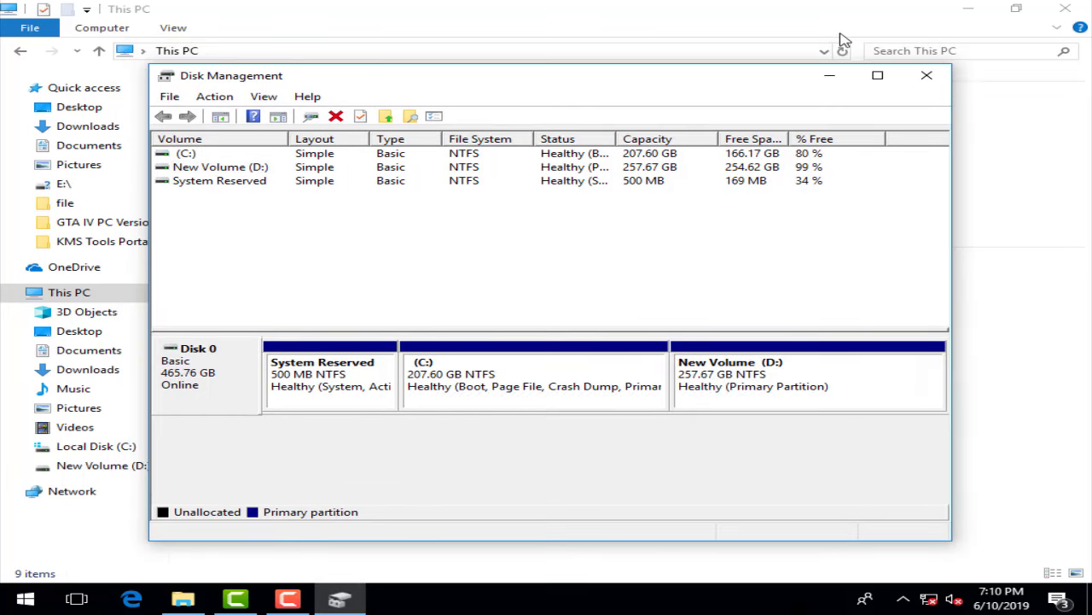
Check the used and free space of New Volume (D:) in its File Explorer properties
{"action": "left_click", "coordinate": [827, 78]}
{"action": "right_click", "coordinate": [587, 284]}
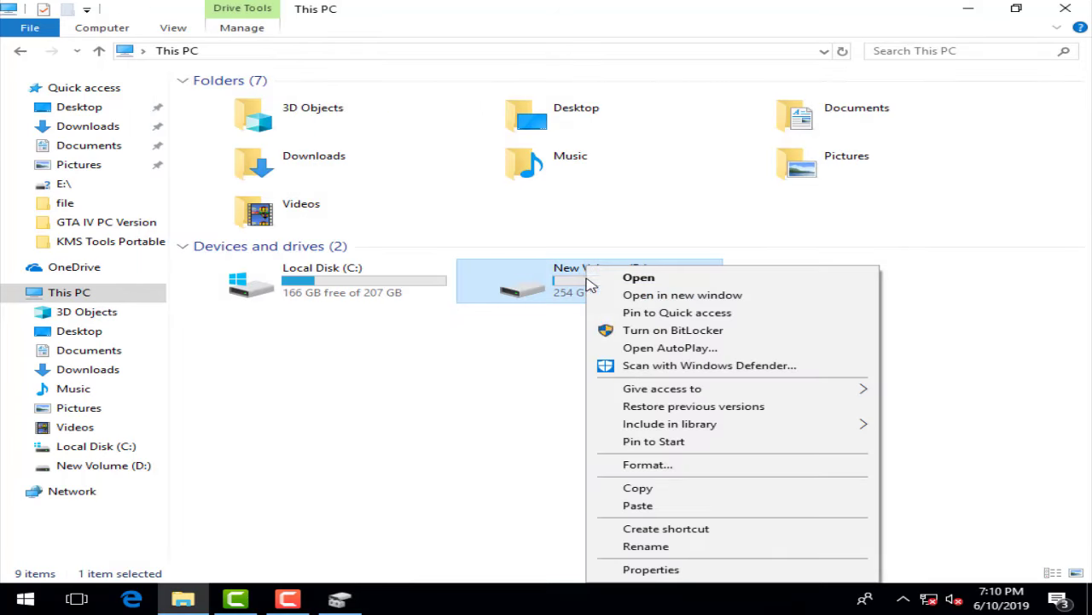
{"action": "left_click", "coordinate": [650, 568]}
{"action": "left_click_drag", "start_coordinate": [766, 181], "coordinate": [286, 113]}
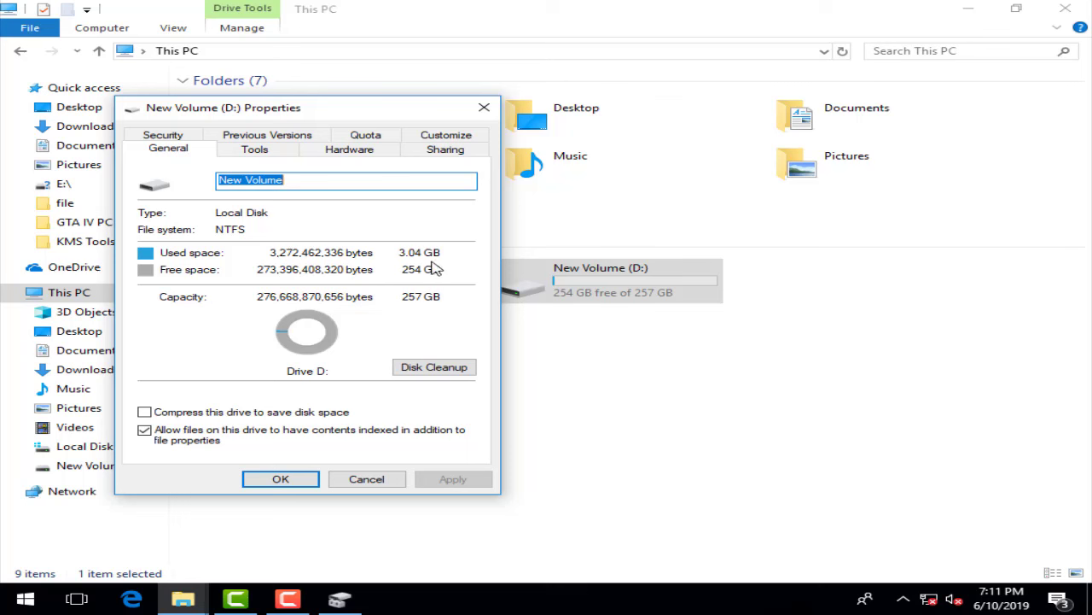
{"action": "left_click", "coordinate": [282, 480]}
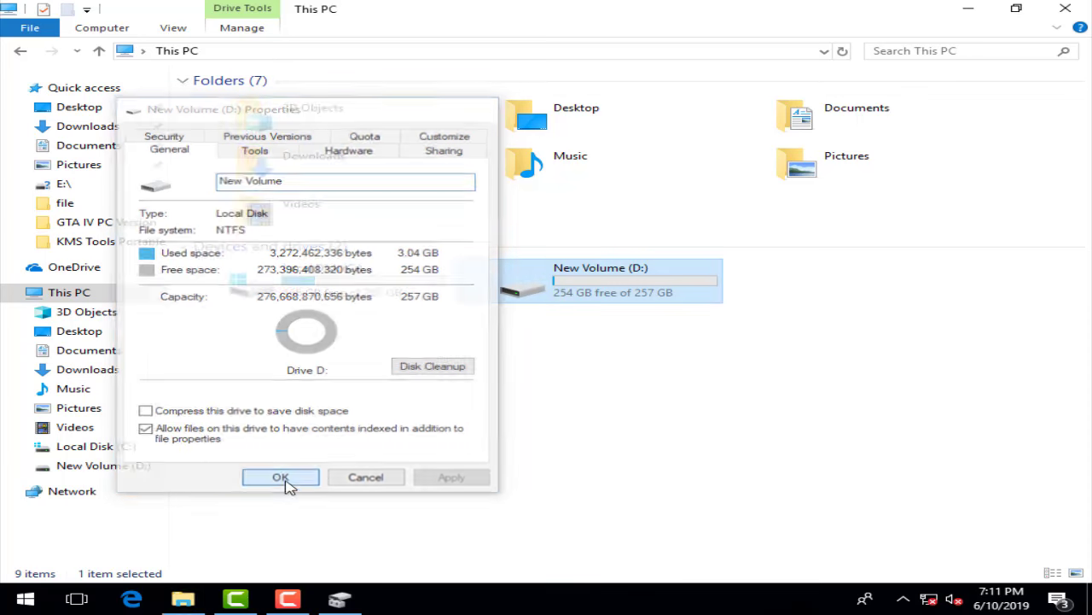
Switch to Disk Management and open the Shrink Volume dialog for New Volume (D:)
{"action": "left_click", "coordinate": [340, 598]}
{"action": "left_click", "coordinate": [731, 379]}
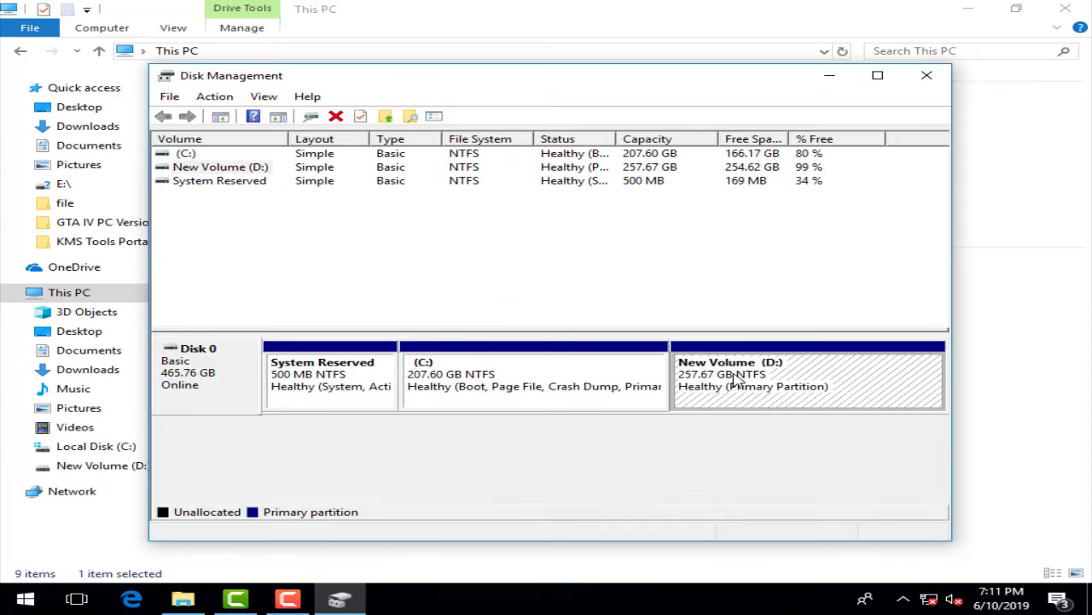
{"action": "right_click", "coordinate": [748, 379]}
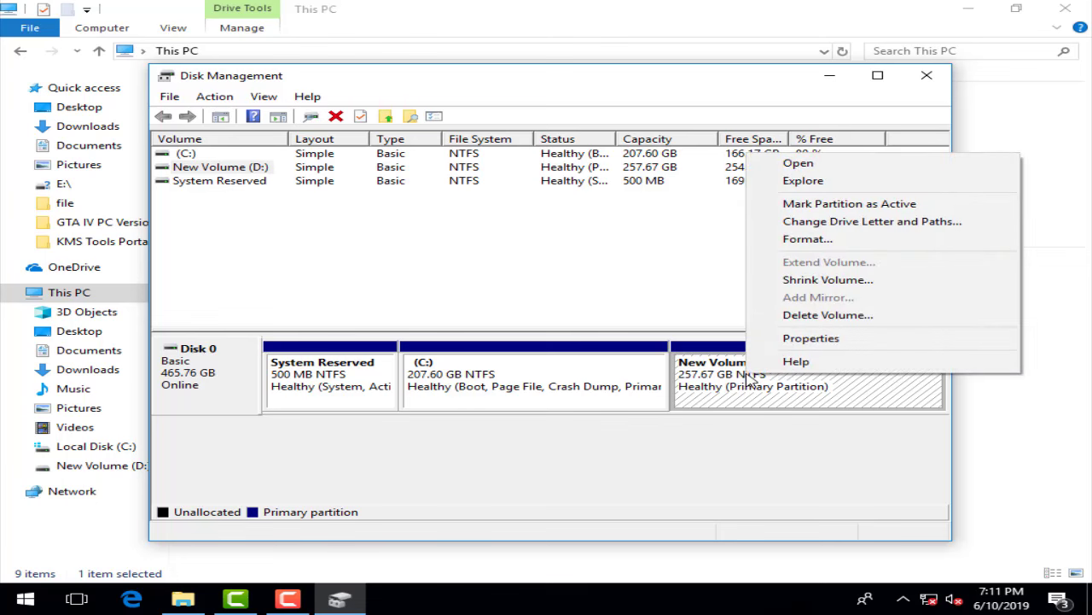
{"action": "left_click", "coordinate": [819, 280]}
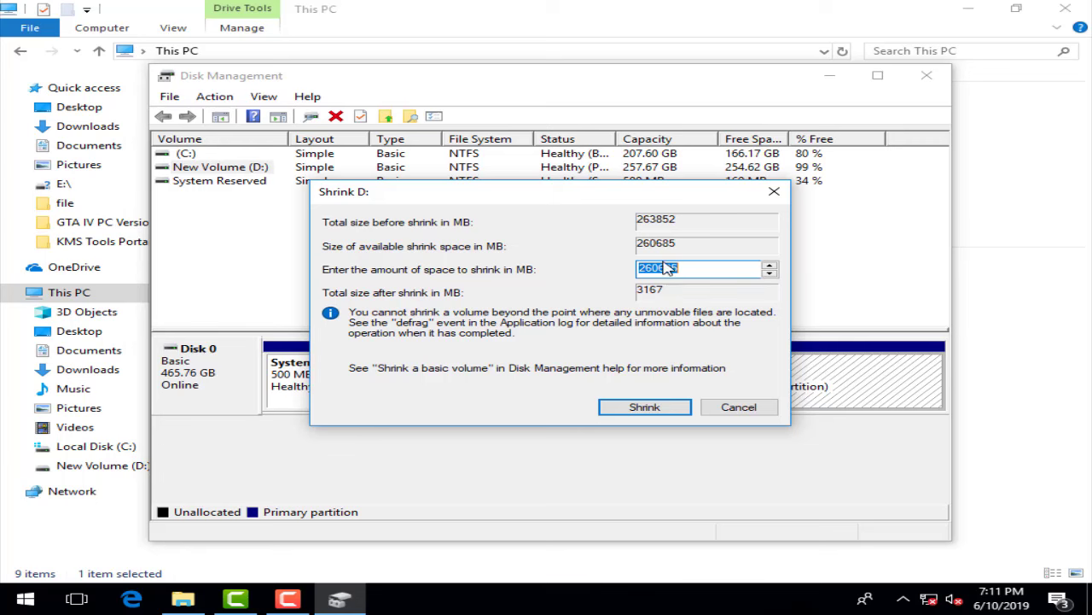
Search the installed apps for the Calculator and launch it
{"action": "left_click", "coordinate": [24, 598]}
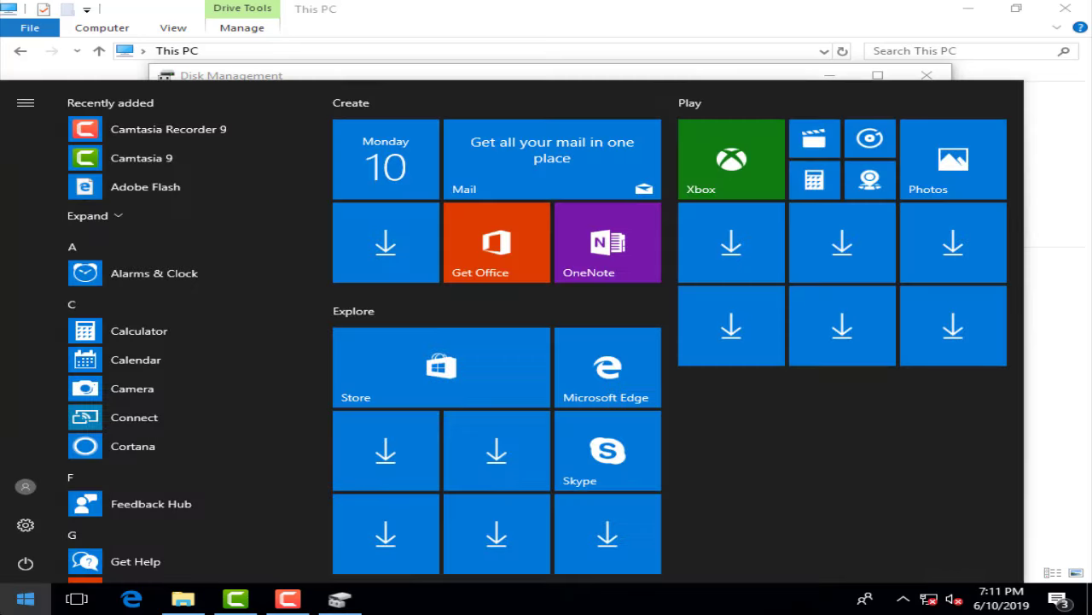
{"action": "type", "text": "v"}
{"action": "key", "text": "BackSpace"}
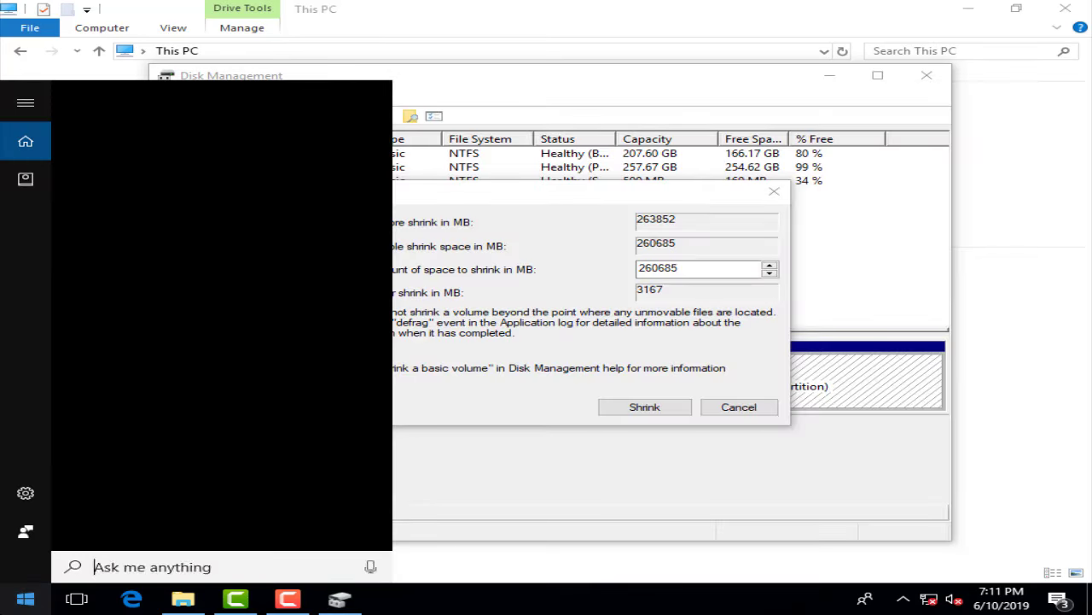
{"action": "type", "text": "ca;"}
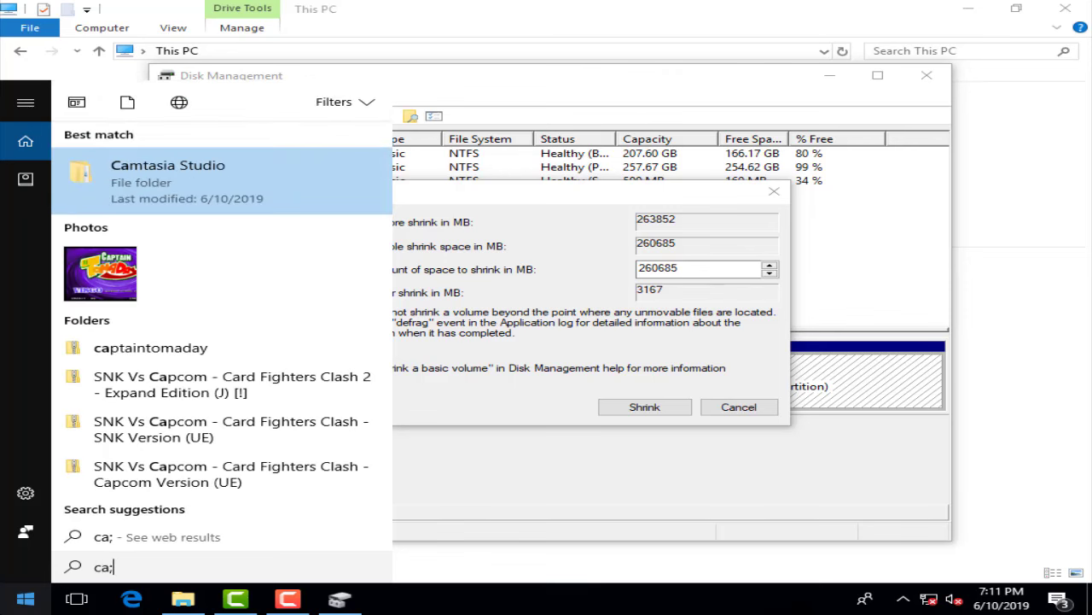
{"action": "key", "text": "BackSpace"}
{"action": "type", "text": "l"}
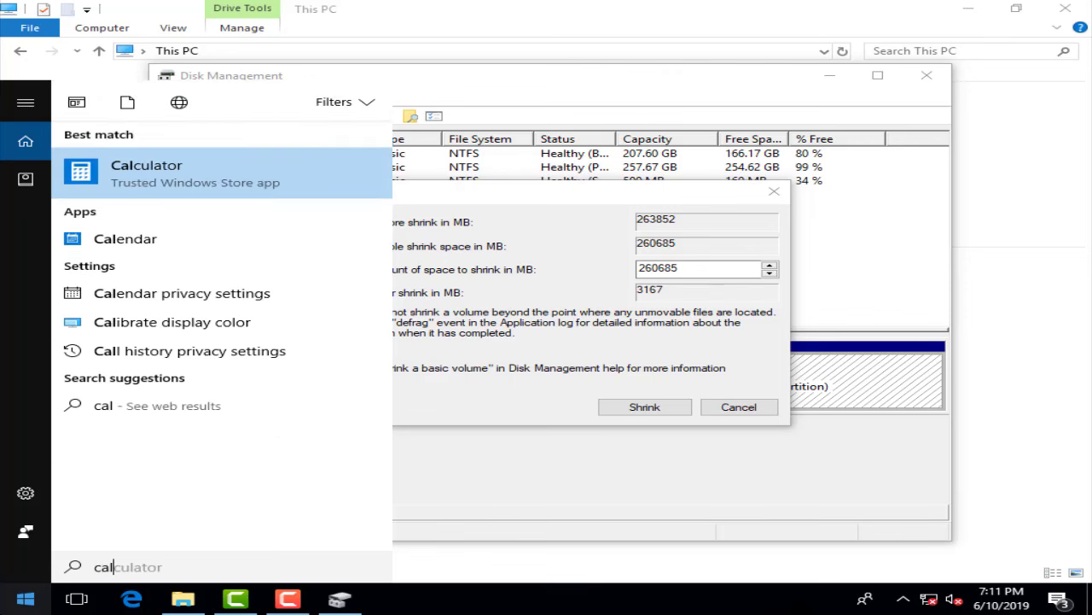
{"action": "key", "text": "Return"}
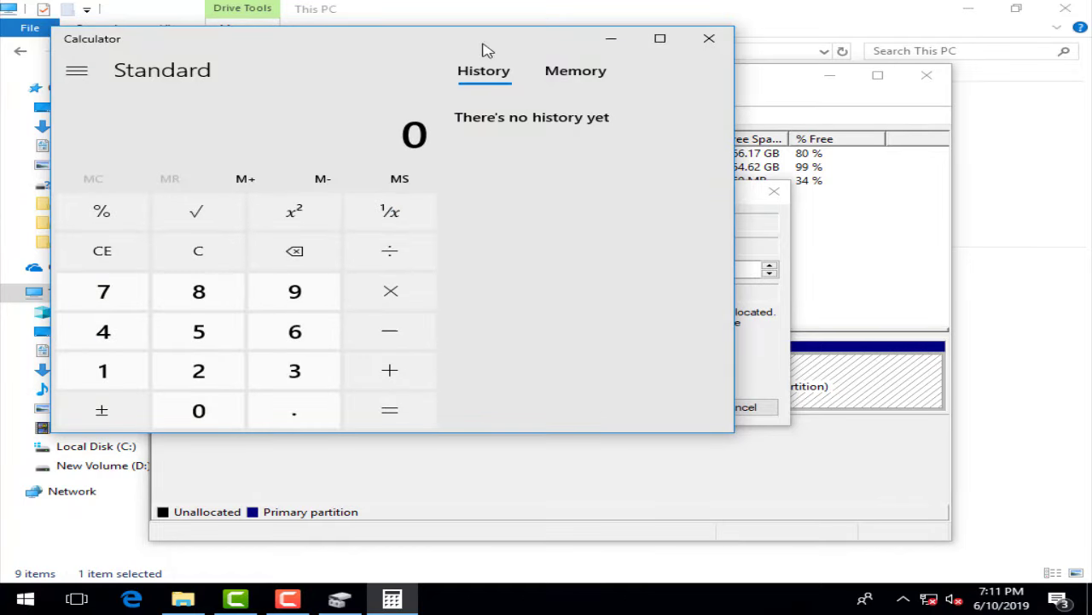
Calculate 1024 × 10 in Calculator to convert 10 GB to megabytes
{"action": "left_click_drag", "start_coordinate": [485, 49], "coordinate": [672, 53]}
{"action": "left_click", "coordinate": [299, 381]}
{"action": "left_click", "coordinate": [391, 421]}
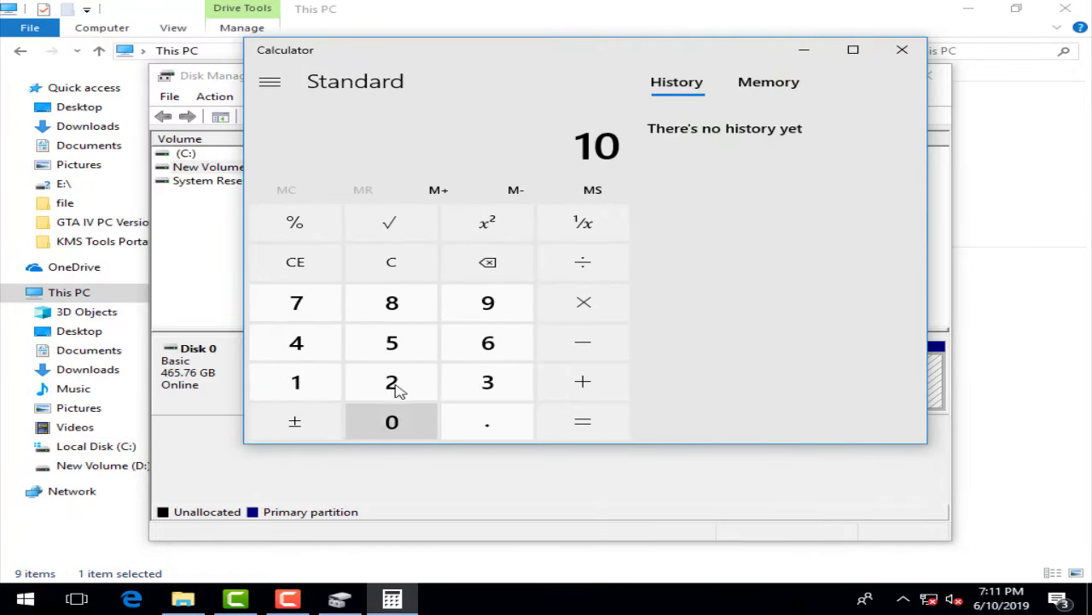
{"action": "left_click", "coordinate": [392, 381]}
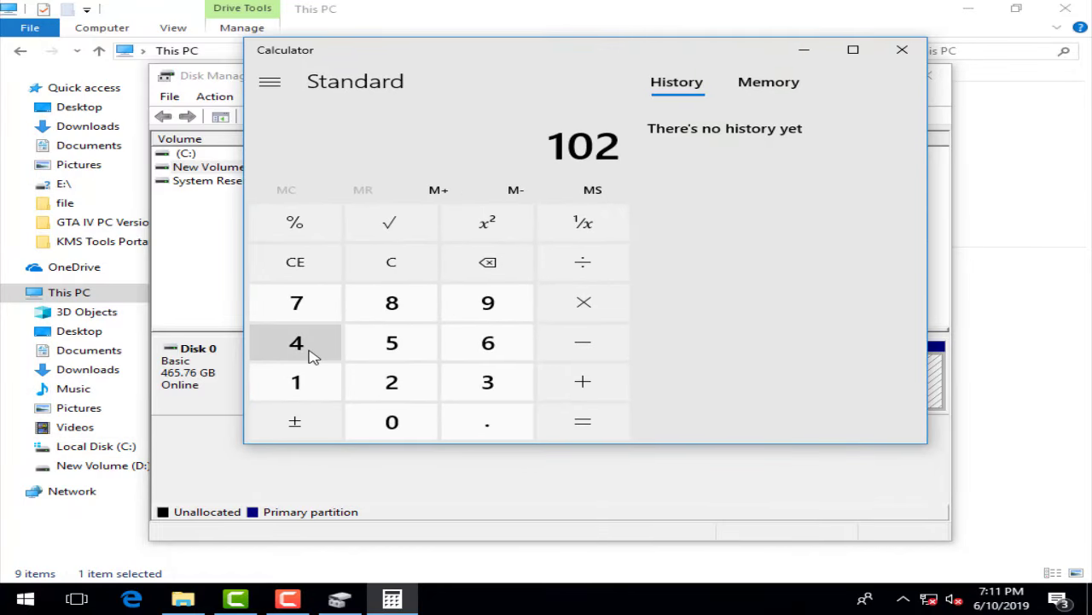
{"action": "left_click", "coordinate": [312, 356]}
{"action": "left_click", "coordinate": [584, 302]}
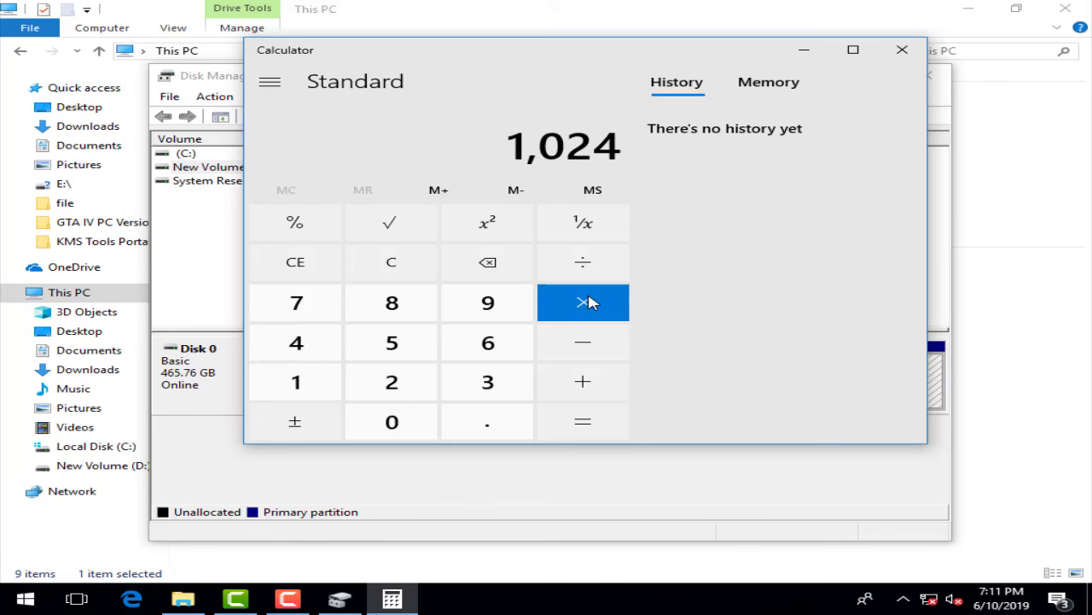
{"action": "left_click", "coordinate": [293, 386]}
{"action": "left_click", "coordinate": [378, 419]}
{"action": "left_click", "coordinate": [575, 419]}
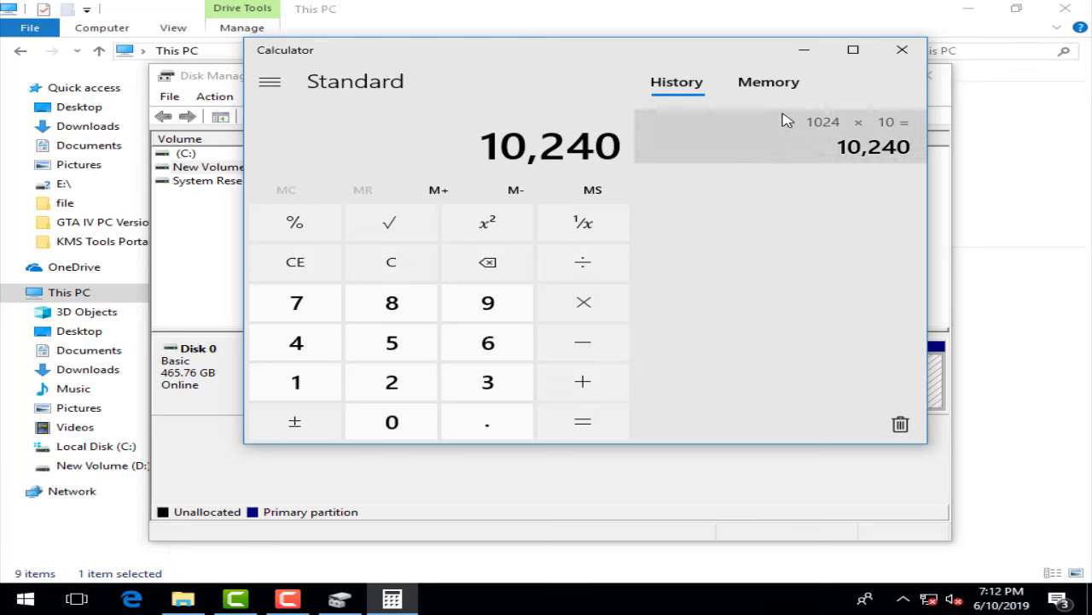
Return to the Shrink D: dialog and shrink the volume by 10240 MB
{"action": "left_click", "coordinate": [804, 50]}
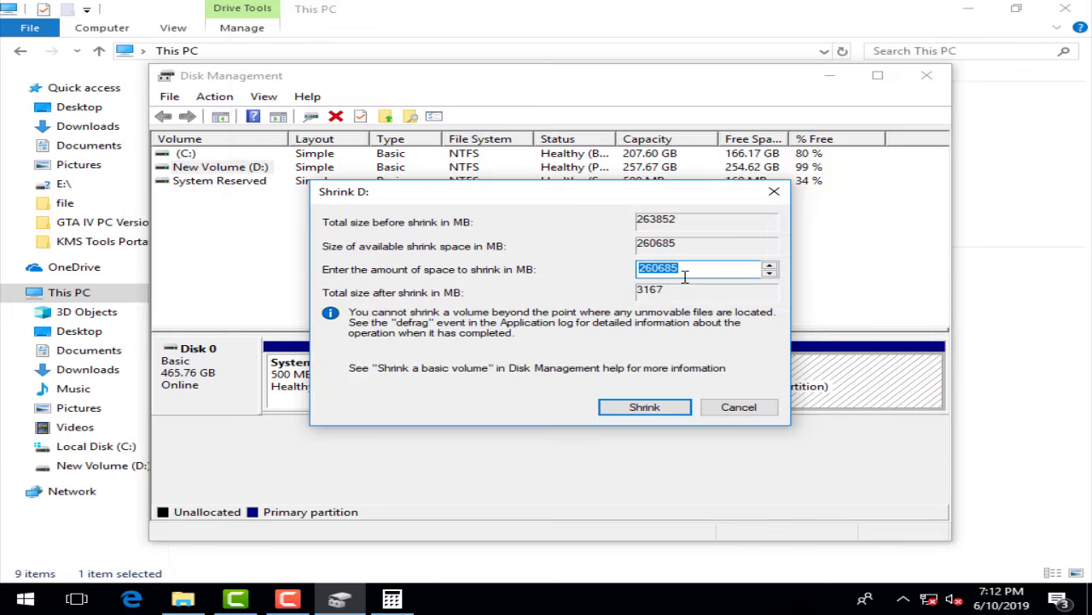
{"action": "type", "text": "10240"}
{"action": "left_click", "coordinate": [654, 406]}
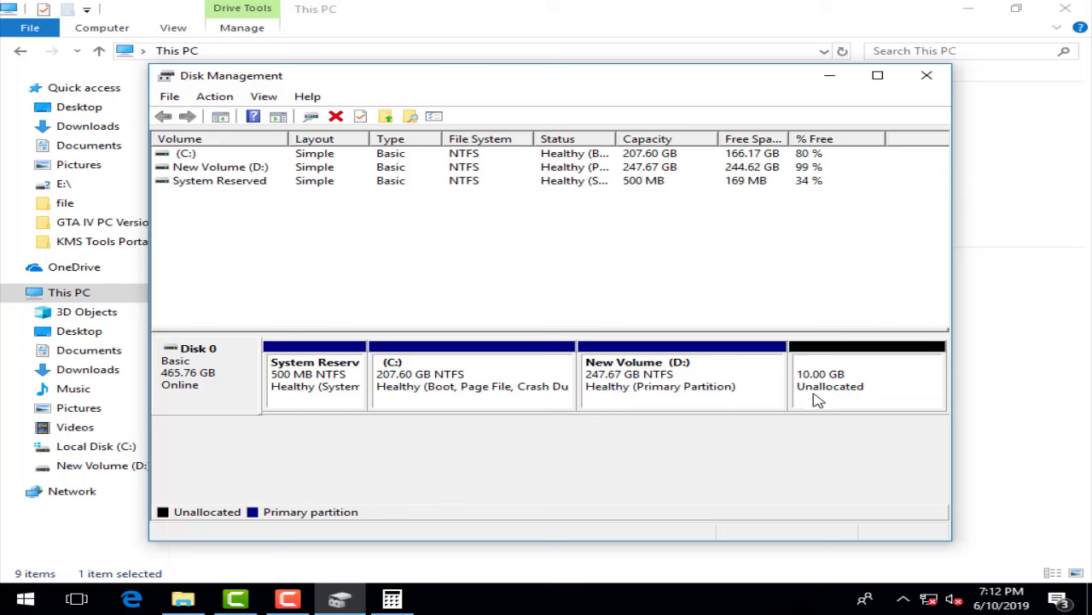
Create a 10240 MB simple NTFS volume in the unallocated space with drive letter E and the label New Volume
{"action": "right_click", "coordinate": [840, 379]}
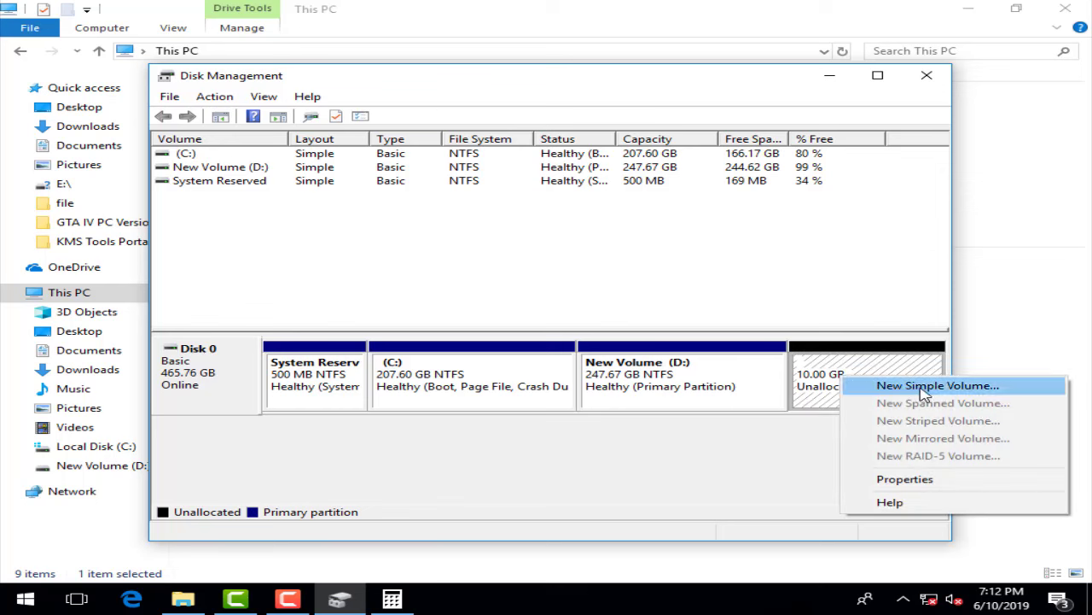
{"action": "left_click", "coordinate": [982, 394]}
{"action": "left_click_drag", "start_coordinate": [545, 171], "coordinate": [683, 124]}
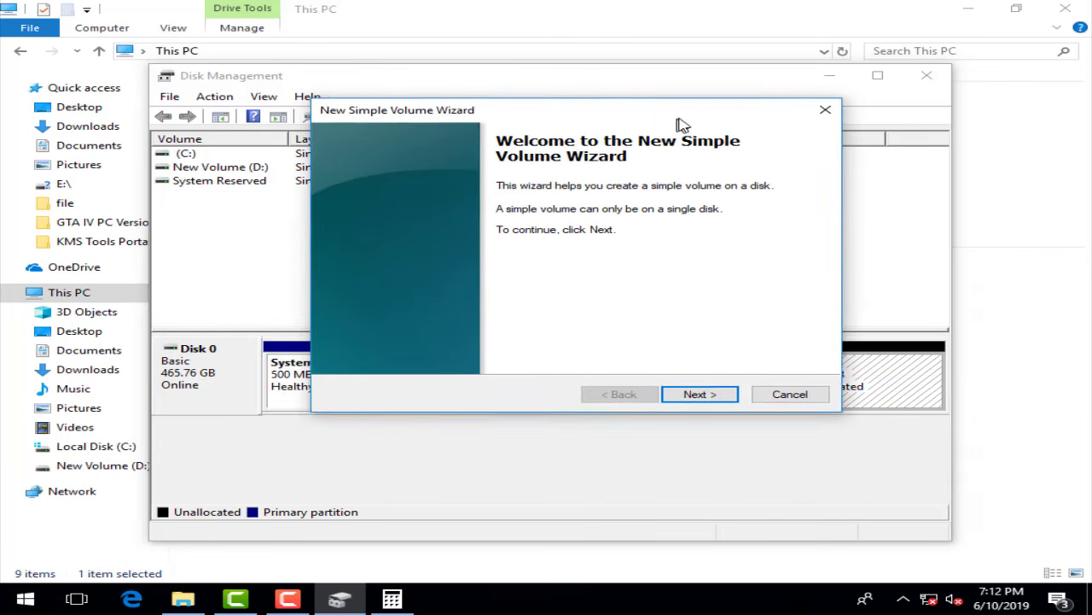
{"action": "left_click", "coordinate": [712, 393]}
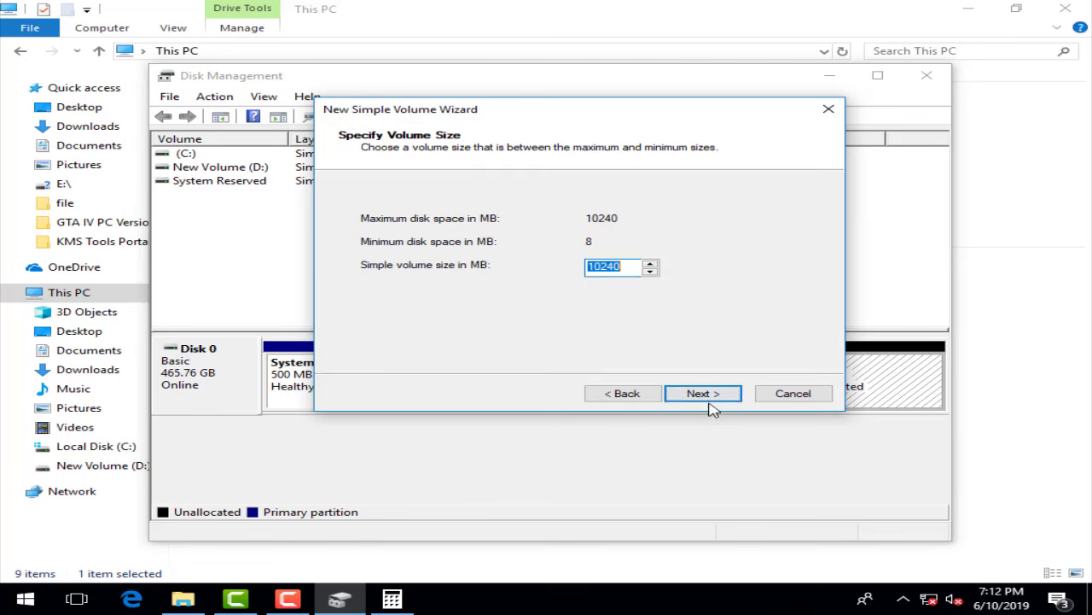
{"action": "left_click", "coordinate": [707, 395]}
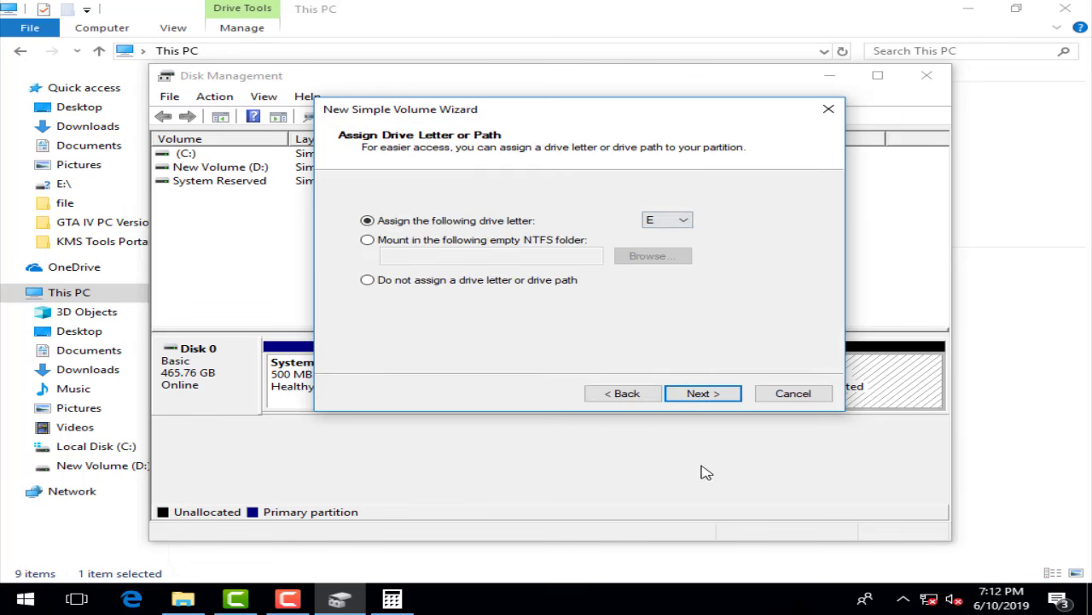
{"action": "left_click", "coordinate": [709, 393]}
{"action": "left_click", "coordinate": [710, 393]}
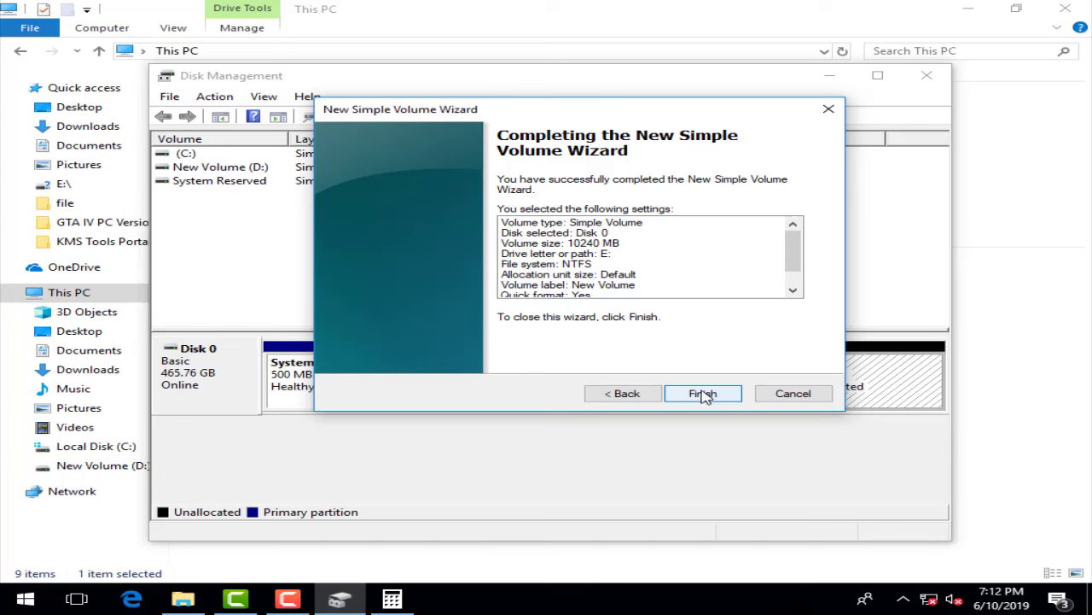
{"action": "left_click", "coordinate": [703, 394]}
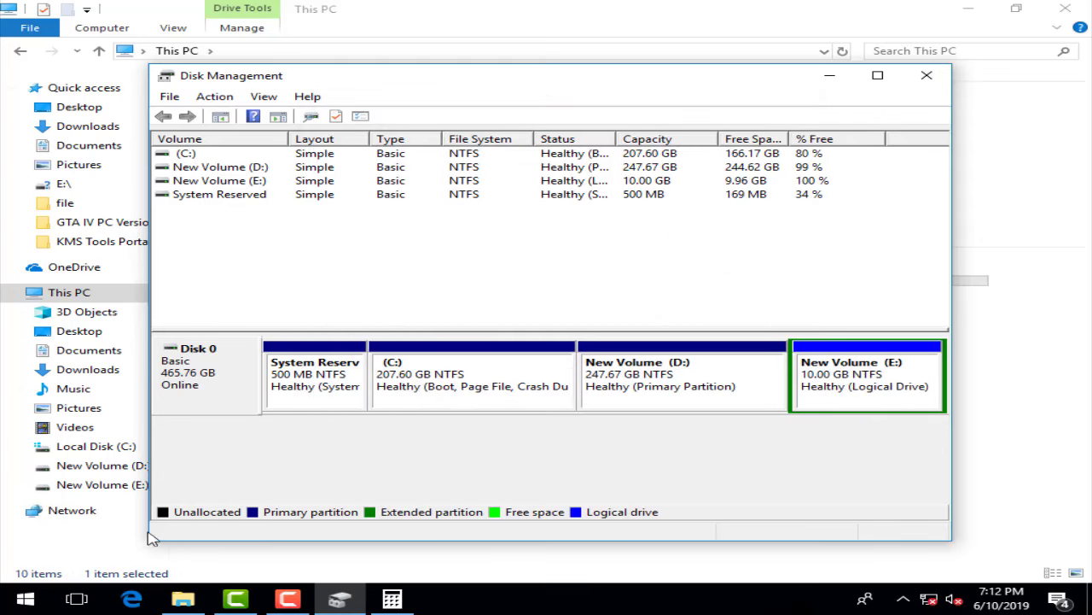
Switch to File Explorer and copy the GTA 3 SETUP and Neo Geo archives from New Volume (D:)
{"action": "left_click", "coordinate": [180, 600]}
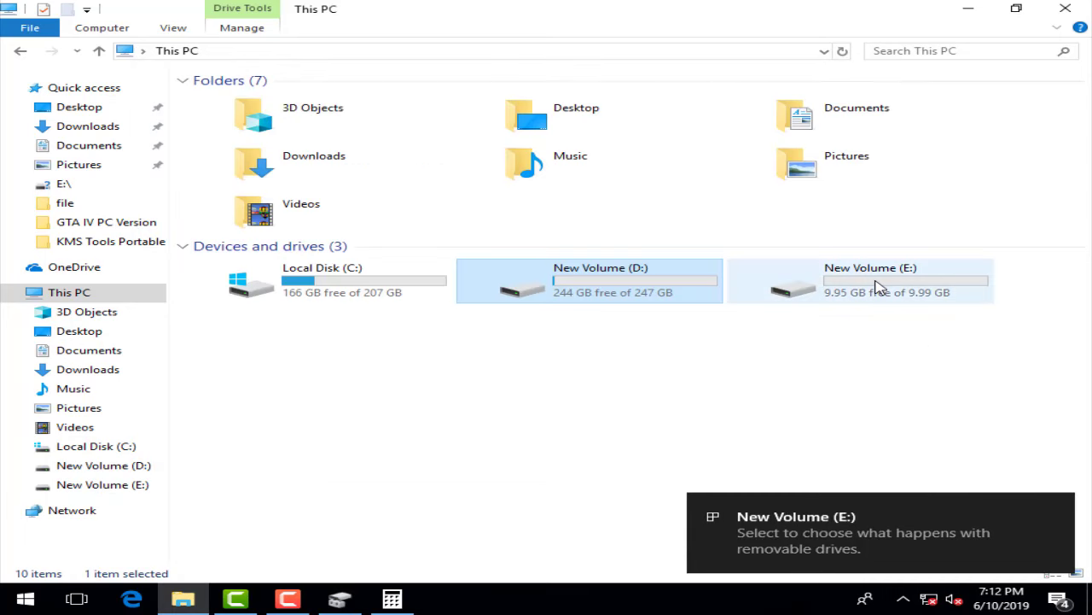
{"action": "double_click", "coordinate": [579, 287]}
{"action": "left_click_drag", "start_coordinate": [240, 162], "coordinate": [214, 98]}
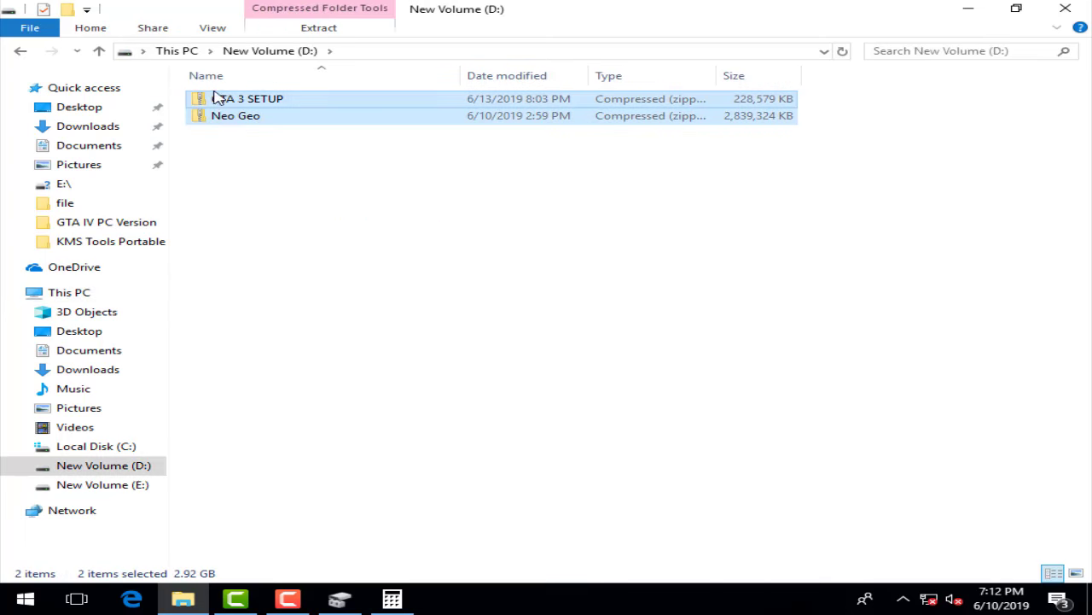
{"action": "right_click", "coordinate": [210, 101]}
{"action": "left_click", "coordinate": [260, 251]}
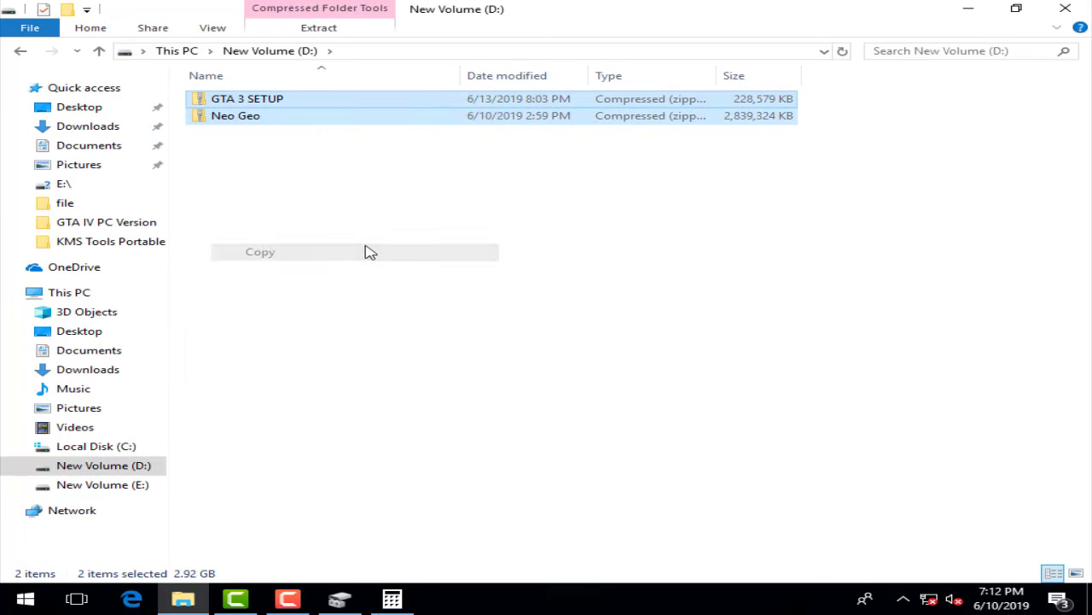
Paste the two copied archives into New Volume (E:)
{"action": "left_click", "coordinate": [177, 52]}
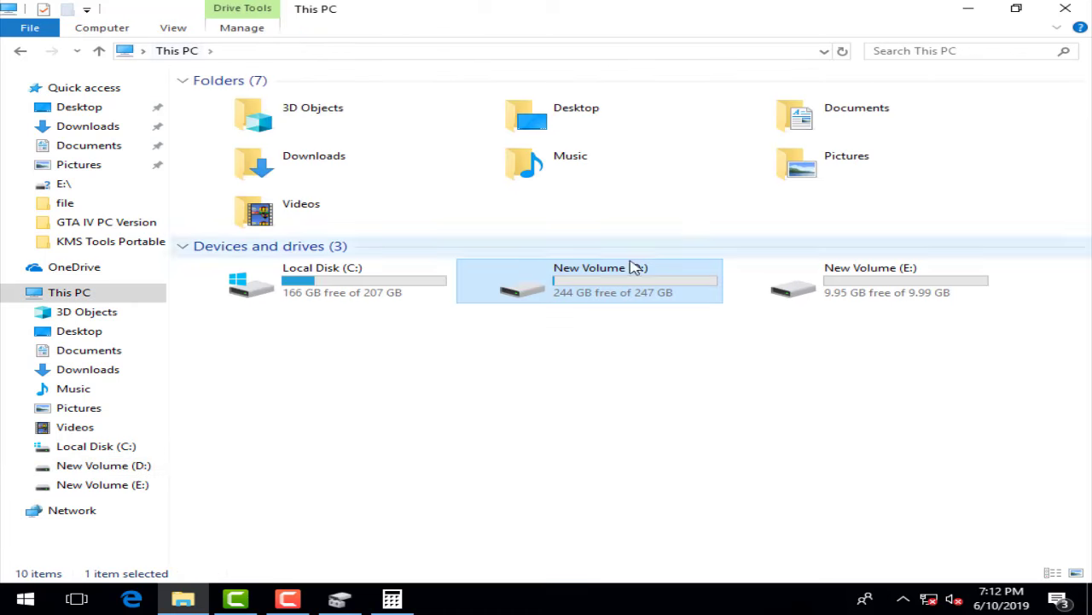
{"action": "double_click", "coordinate": [839, 292]}
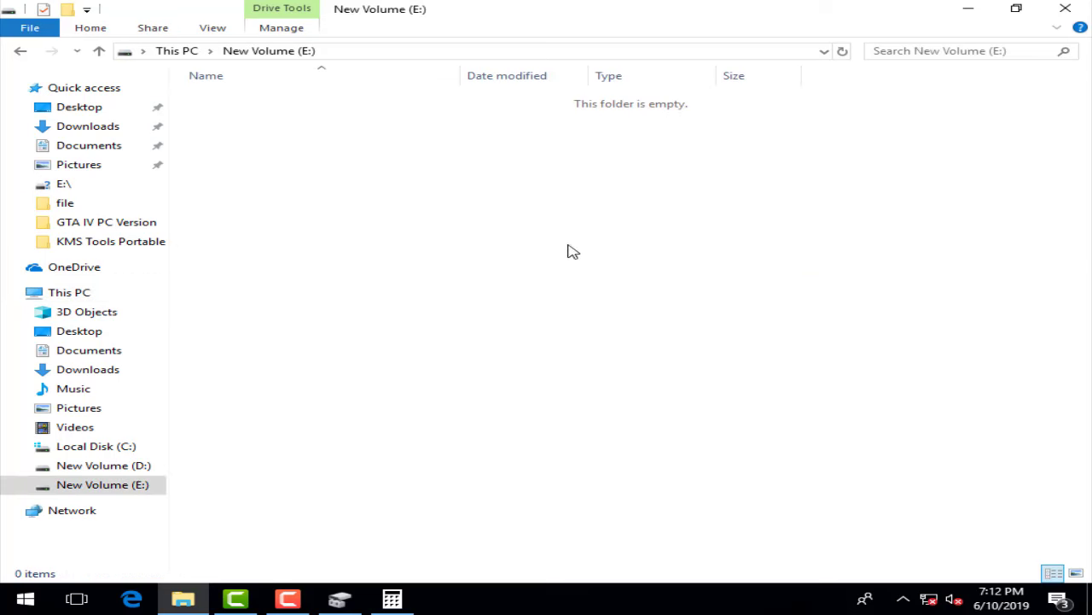
{"action": "right_click", "coordinate": [408, 177]}
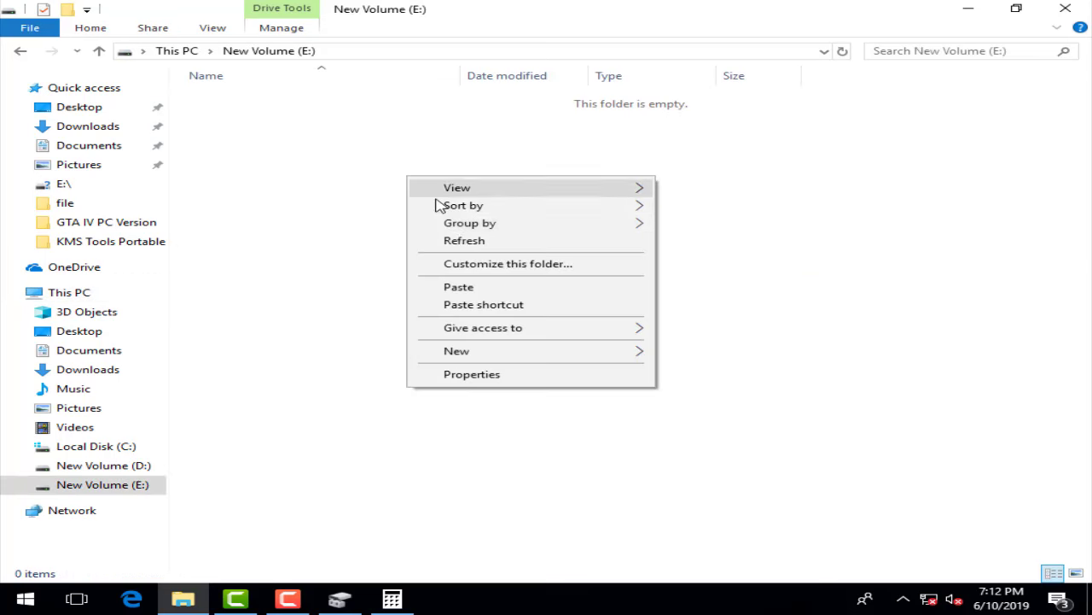
{"action": "left_click", "coordinate": [461, 288]}
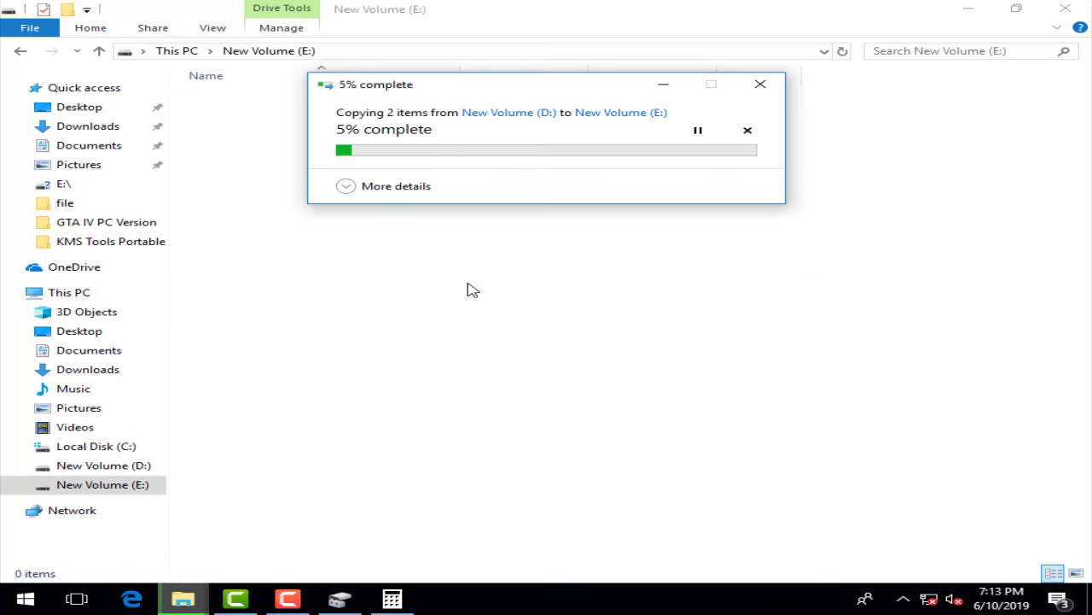
{"action": "left_click_drag", "start_coordinate": [442, 89], "coordinate": [390, 115]}
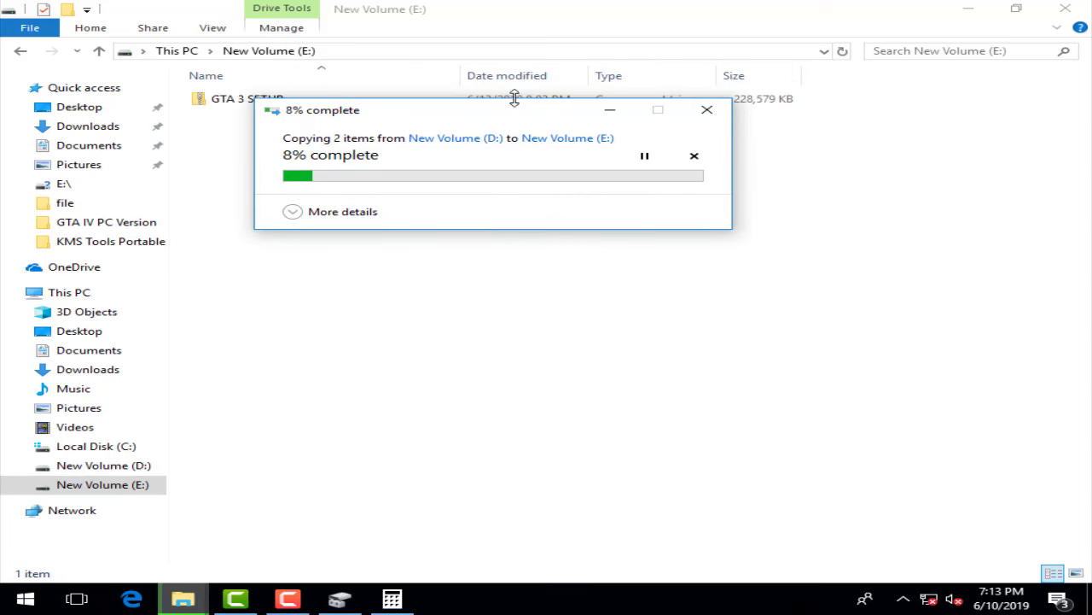
{"action": "left_click_drag", "start_coordinate": [514, 112], "coordinate": [520, 191]}
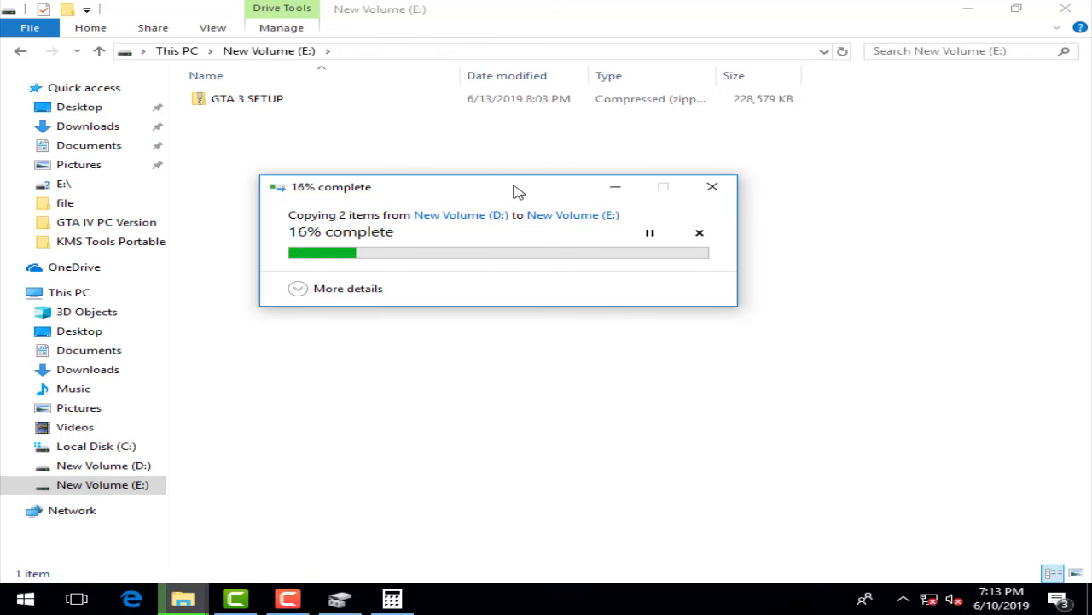
{"action": "left_click_drag", "start_coordinate": [515, 189], "coordinate": [501, 165]}
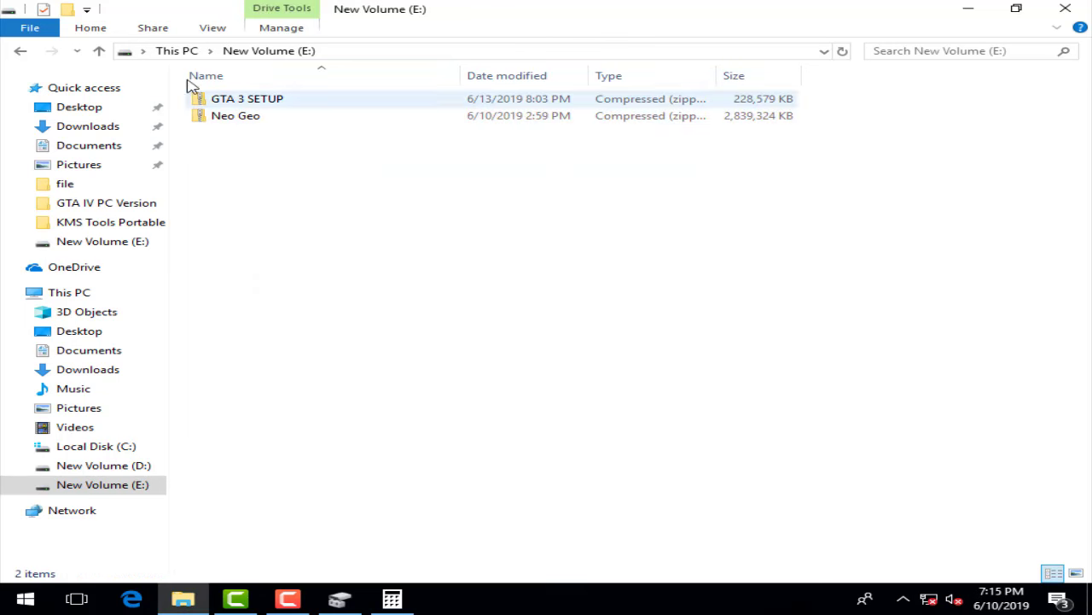
Go to This PC and check the free space of New Volume (D:) against New Volume (E:)
{"action": "left_click", "coordinate": [175, 53]}
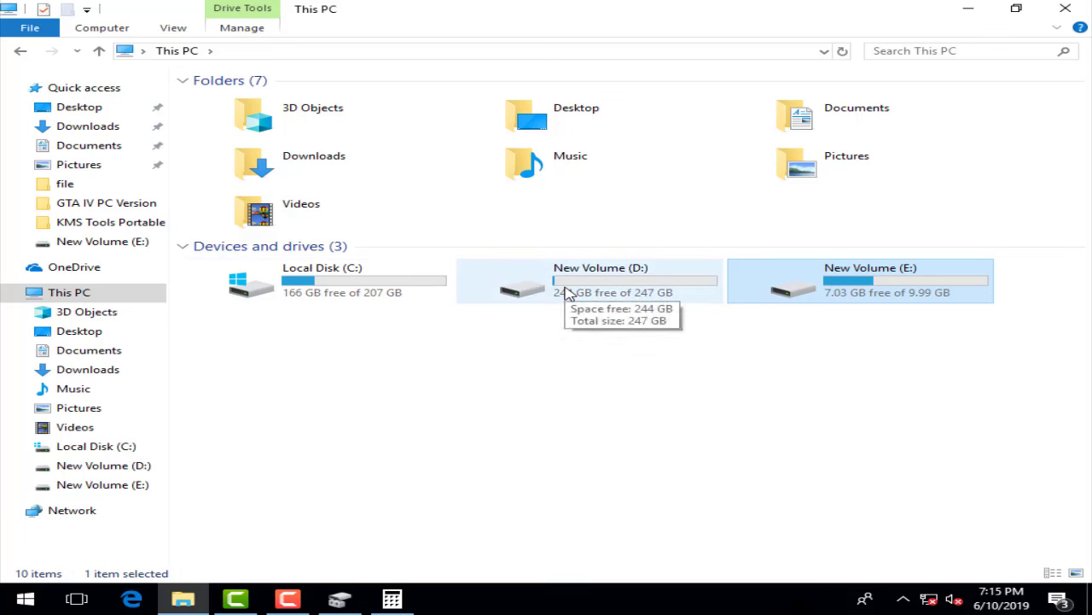
{"action": "left_click", "coordinate": [497, 352]}
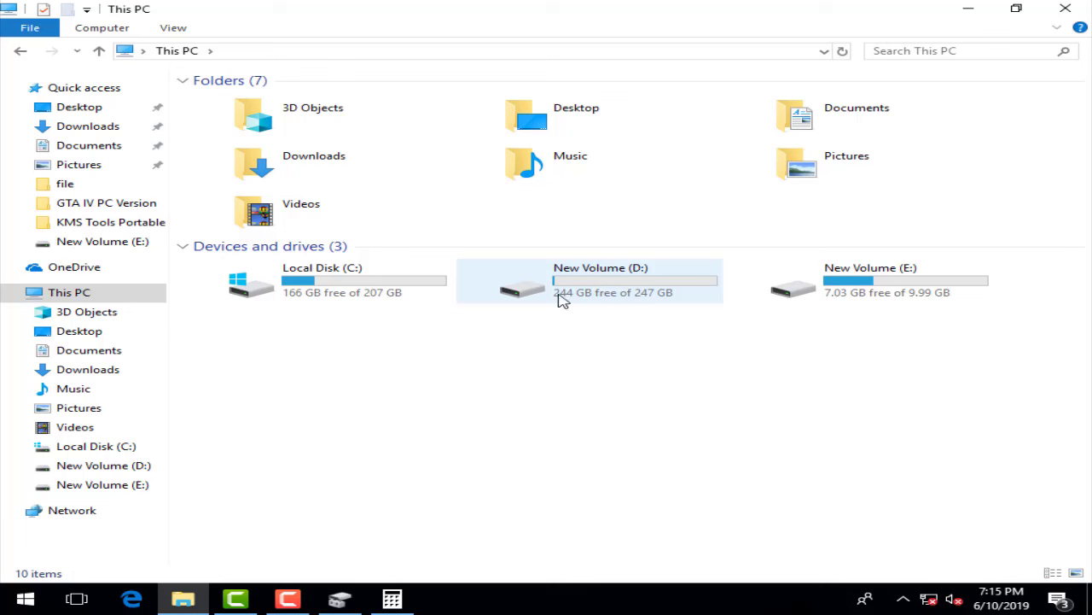
{"action": "mouse_move", "coordinate": [573, 282]}
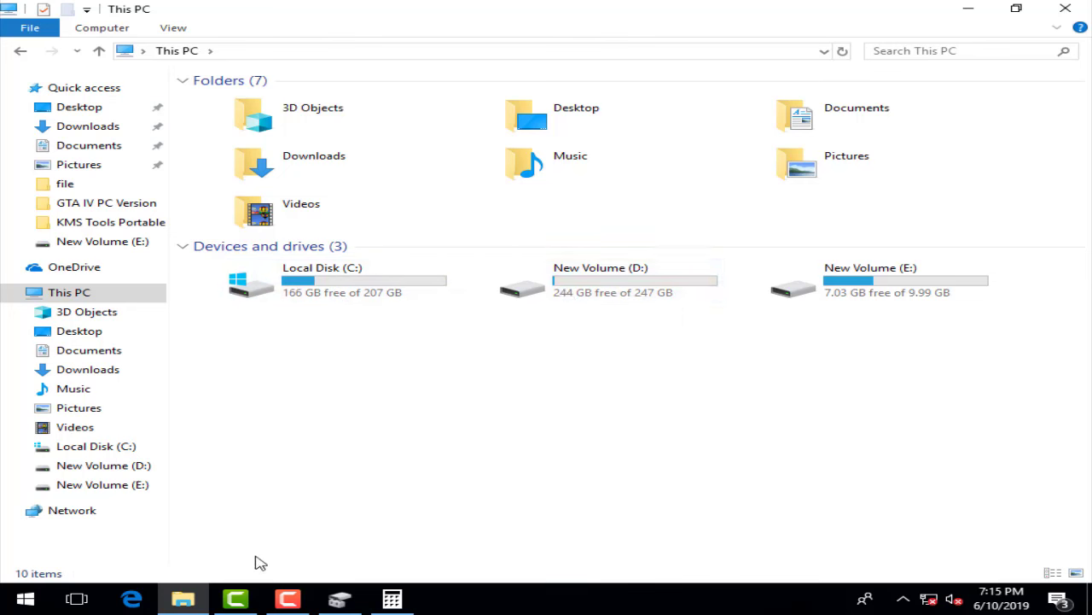
Switch to Disk Management and delete the New Volume (D:) partition, accepting the erasure of its data
{"action": "left_click", "coordinate": [340, 599]}
{"action": "left_click", "coordinate": [614, 401]}
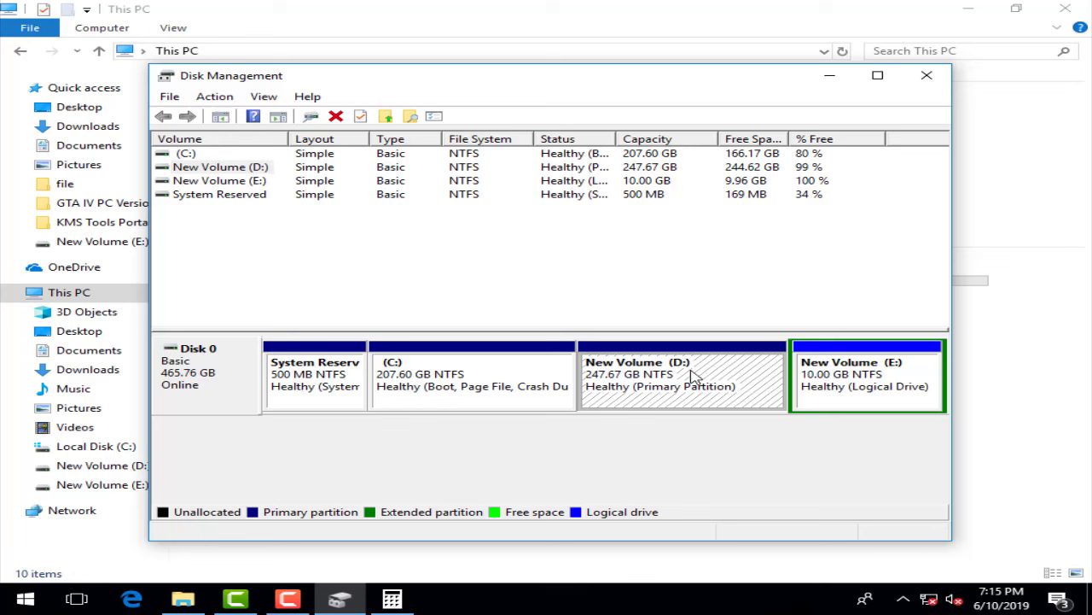
{"action": "right_click", "coordinate": [631, 378]}
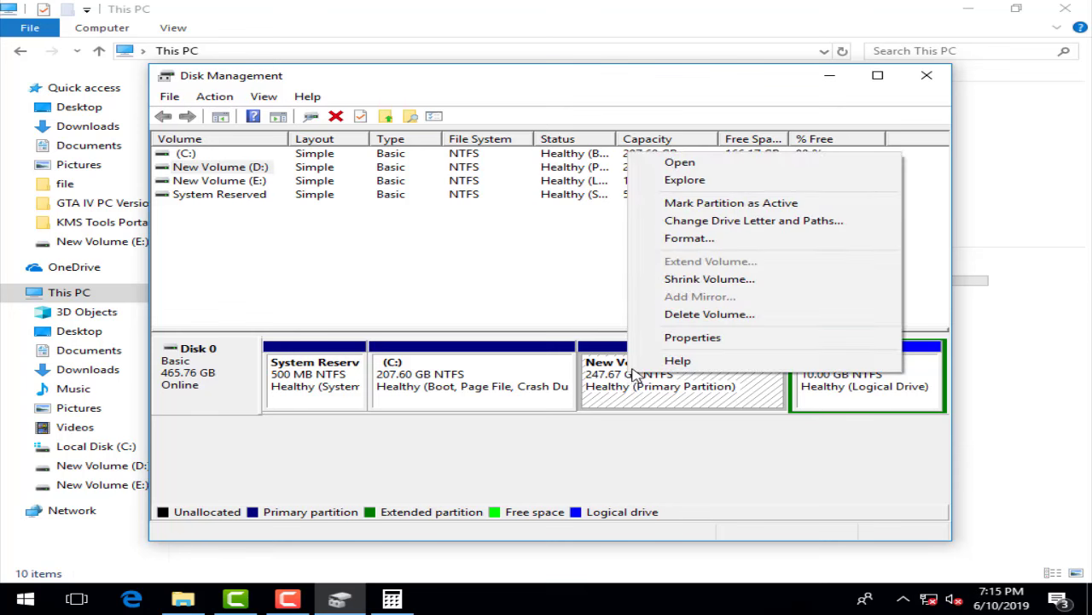
{"action": "left_click", "coordinate": [702, 316]}
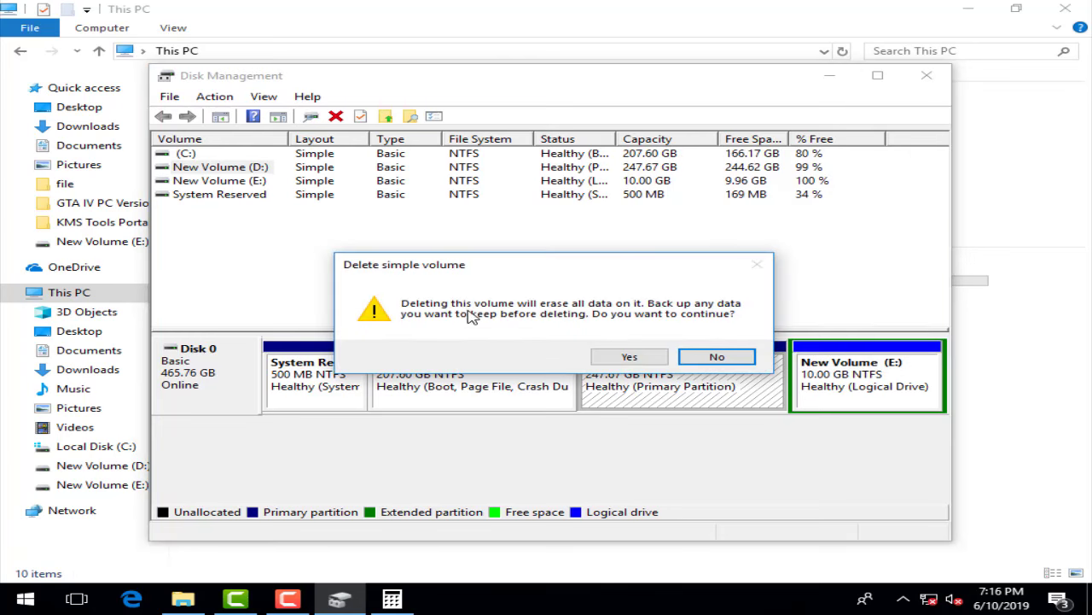
{"action": "left_click", "coordinate": [632, 358]}
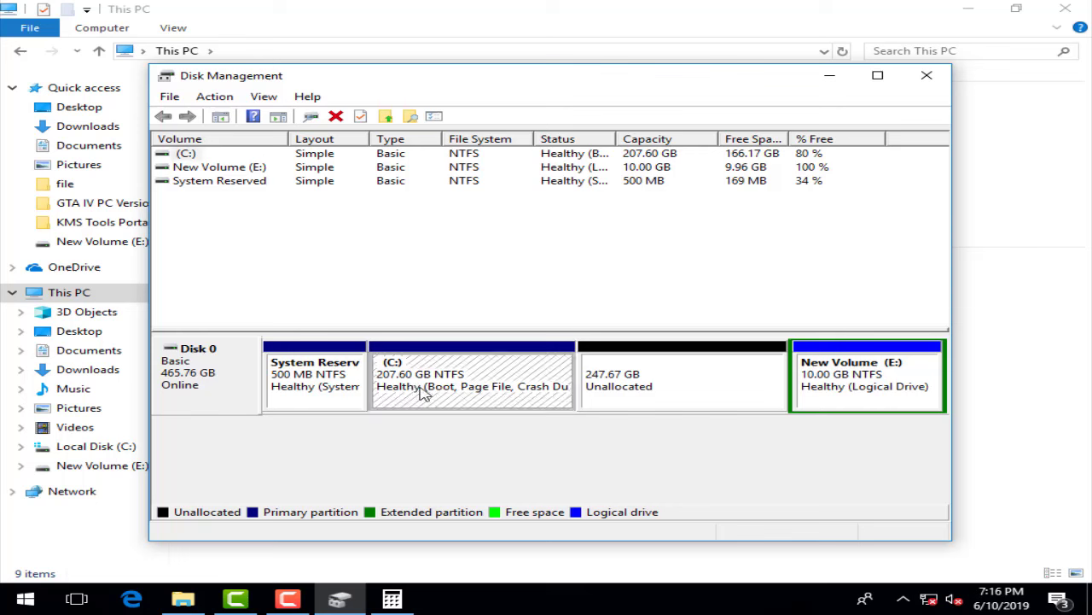
Start the Extend Volume Wizard for the C: partition and advance to its disk and space selection
{"action": "right_click", "coordinate": [493, 383]}
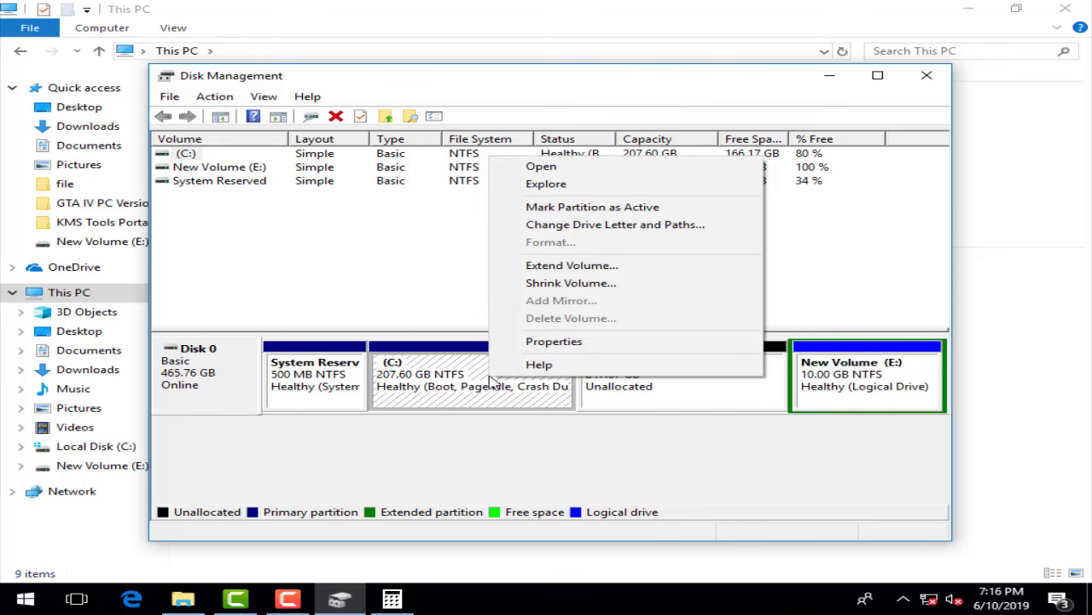
{"action": "left_click", "coordinate": [573, 273]}
{"action": "left_click", "coordinate": [565, 454]}
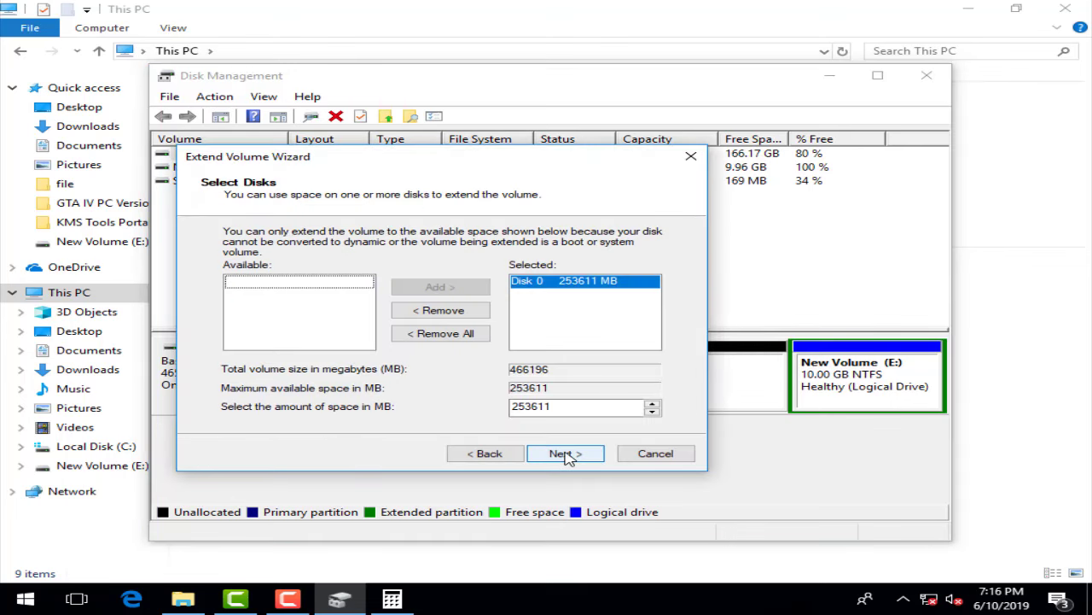